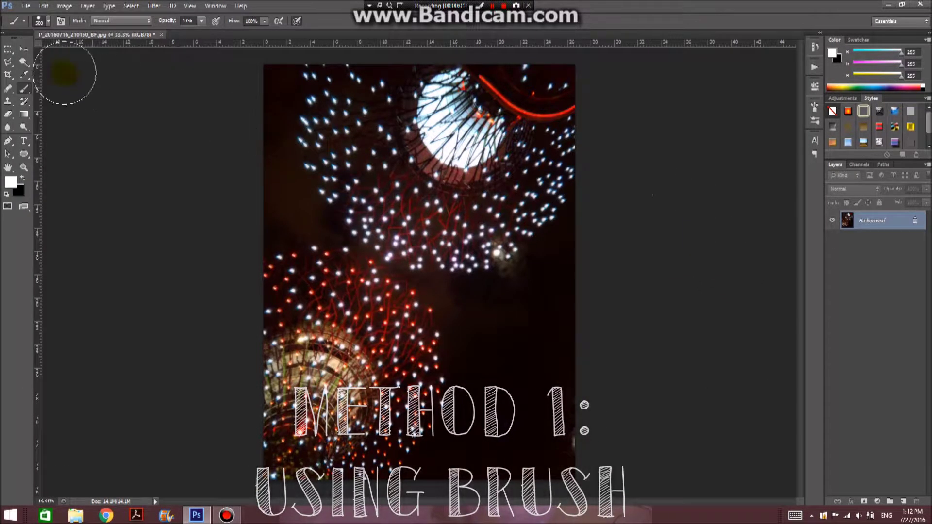
Add an empty Layer 1 above the night photo and switch to the Brush tool.
click(7, 49)
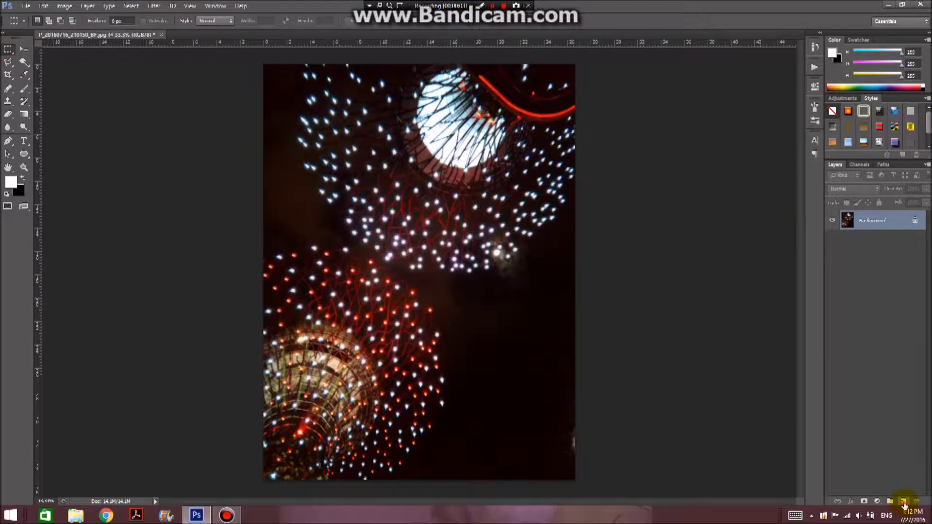
click(904, 502)
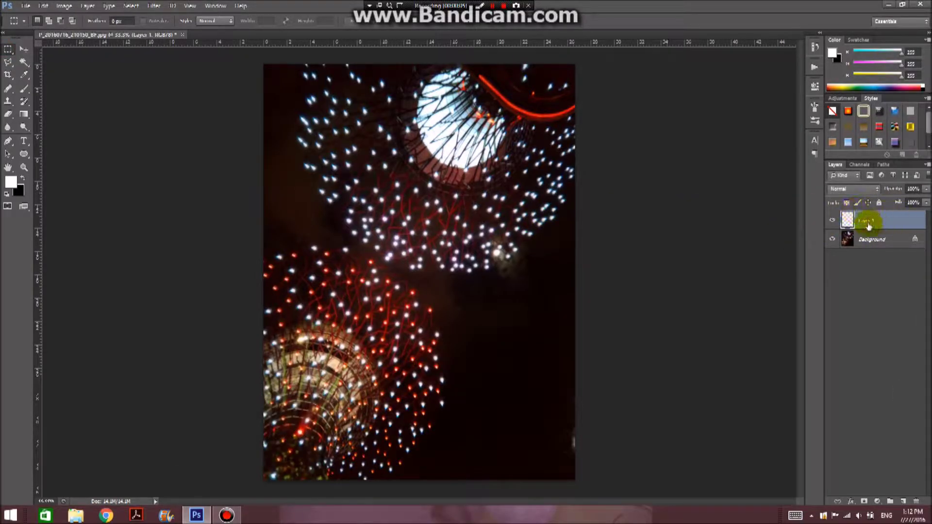
click(23, 93)
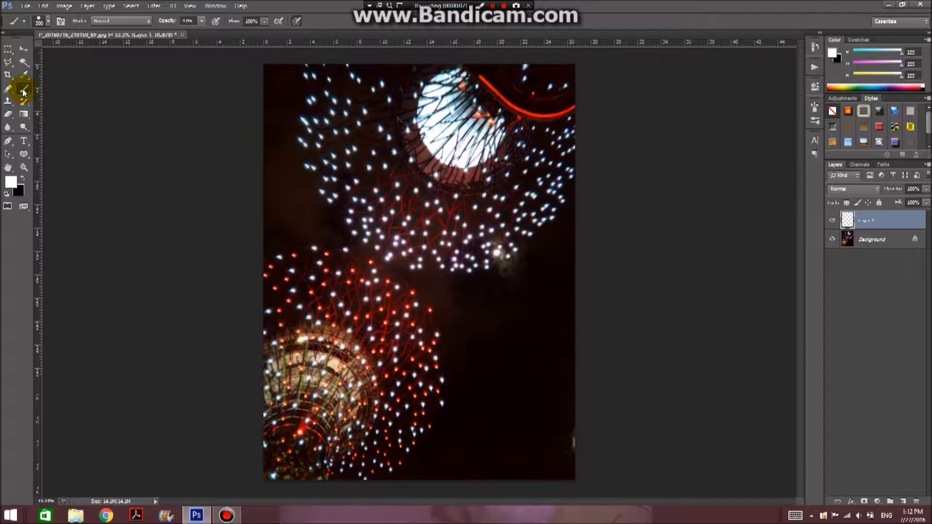
Give the brush a hard round tip about 196 px wide with spacing above 100%.
click(215, 6)
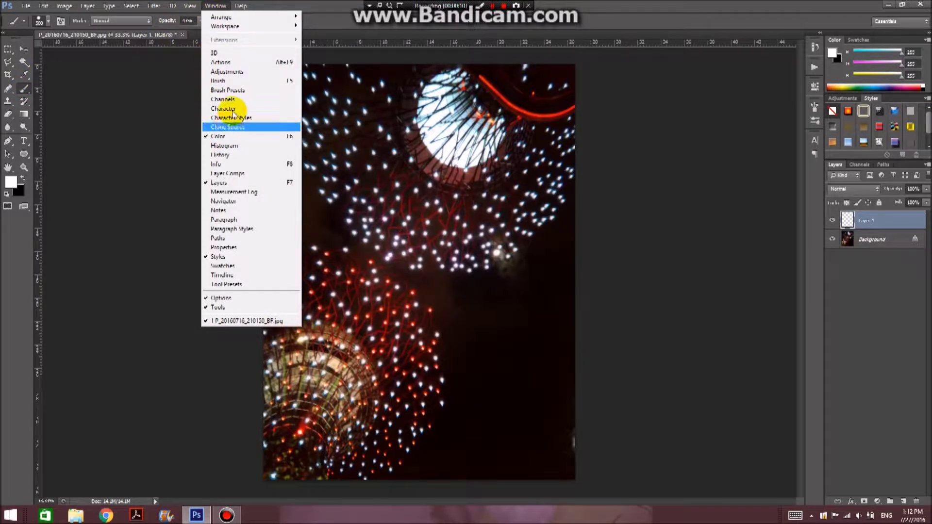
click(220, 80)
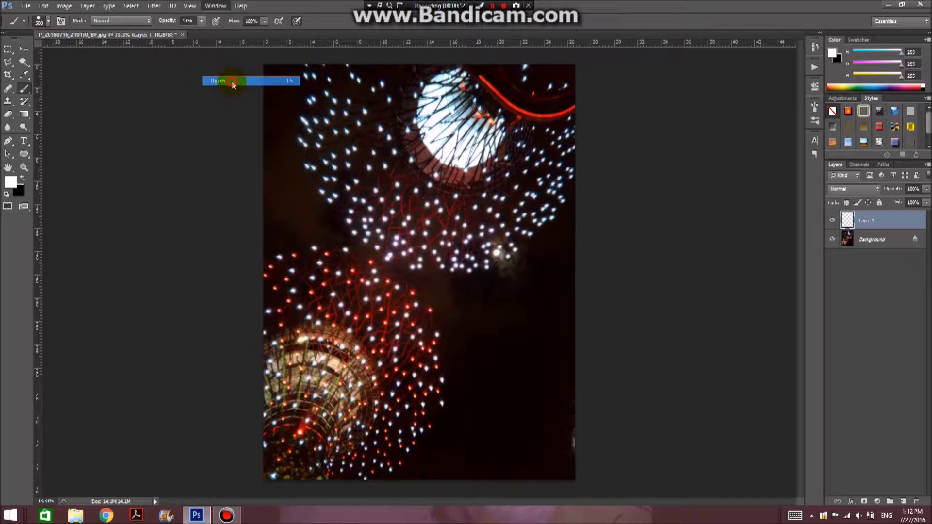
click(658, 126)
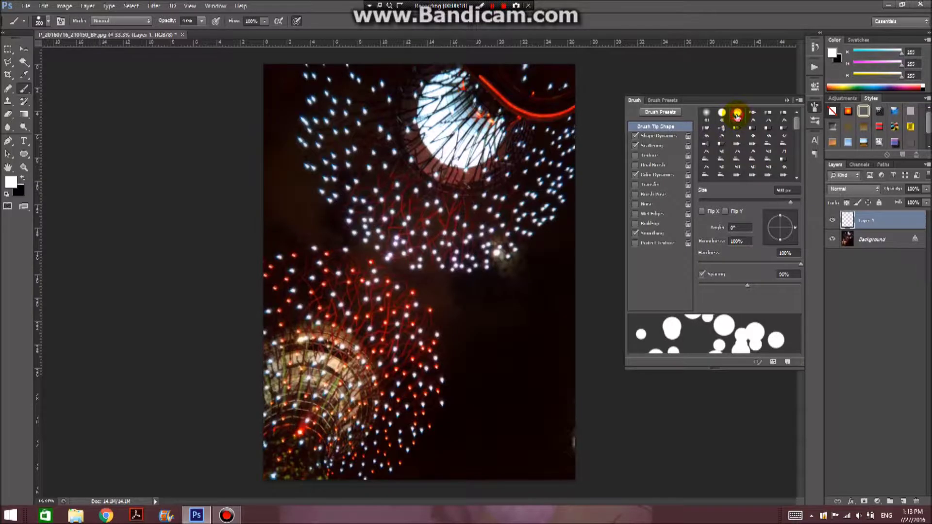
click(738, 114)
drag(713, 202, 776, 205)
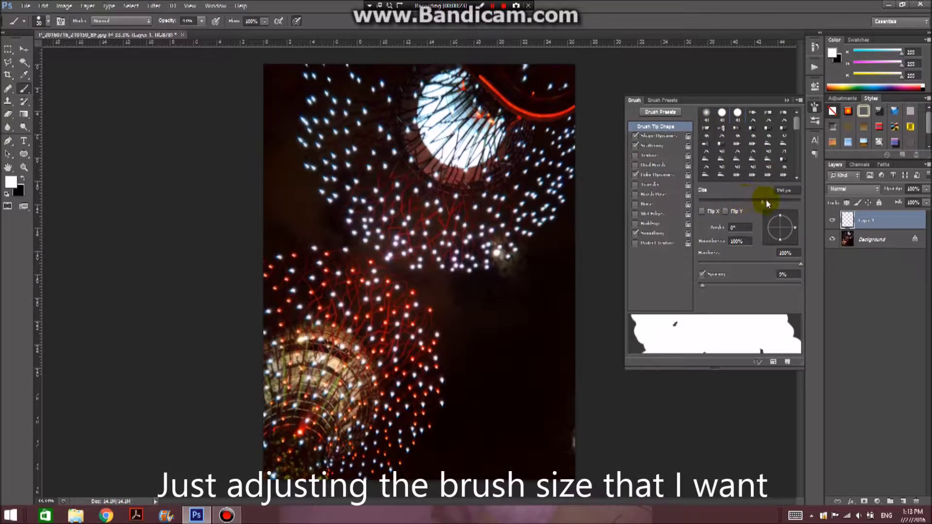
drag(785, 202, 783, 202)
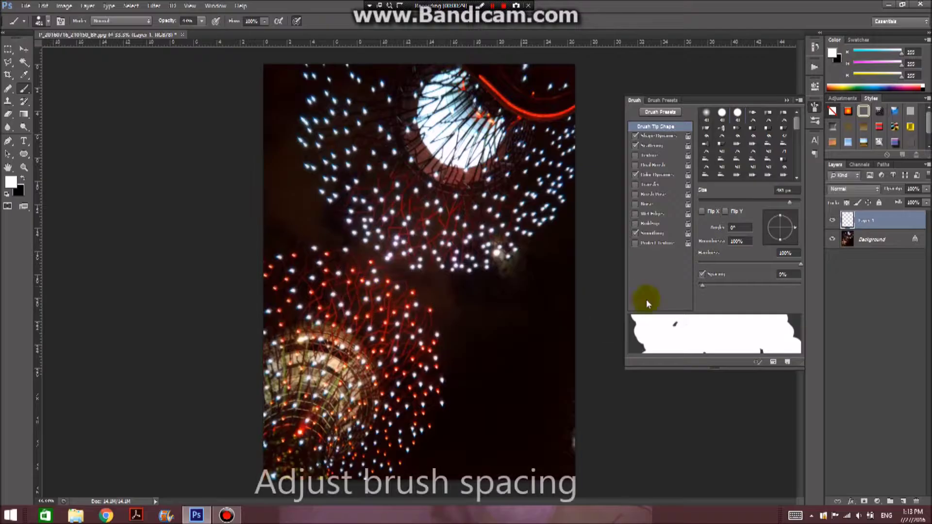
click(705, 287)
drag(706, 287, 771, 279)
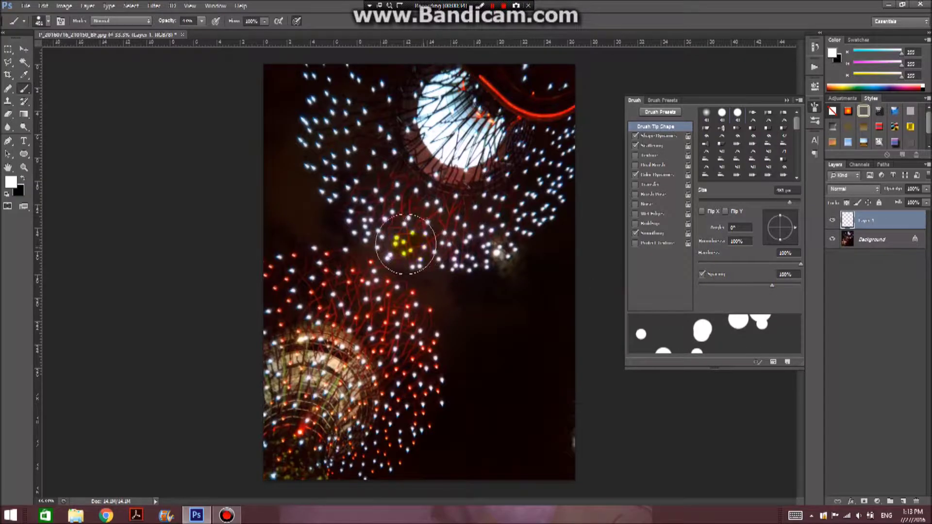
Test the separated dabs on the photo, undo them, and settle spacing near 115%.
click(431, 282)
click(440, 297)
click(369, 272)
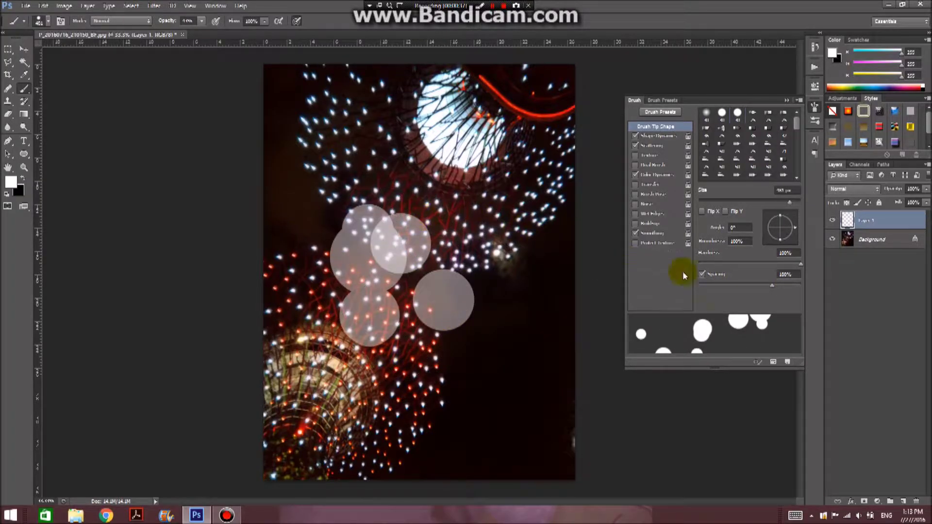
key(ctrl+alt+z)
key(ctrl+alt+z)
key(ctrl+alt+z)
key(ctrl+alt+z)
drag(760, 286, 752, 285)
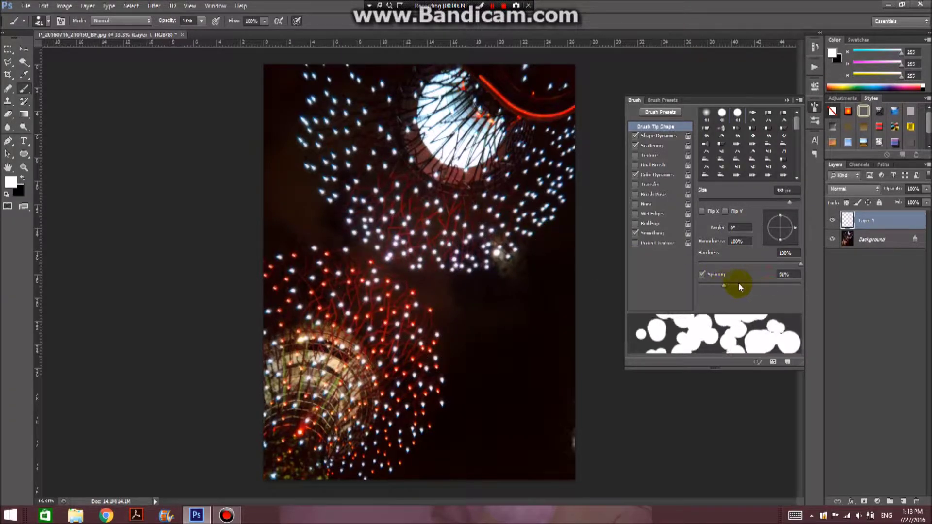
Add size jitter with about 43% minimum diameter, plus wider scattering at Count 1.
click(673, 137)
mouse_move(753, 121)
mouse_down()
mouse_move(741, 121)
mouse_move(770, 122)
mouse_move(741, 122)
mouse_move(764, 124)
mouse_up()
mouse_move(702, 160)
mouse_down()
mouse_move(756, 152)
mouse_move(689, 158)
mouse_move(703, 159)
mouse_up()
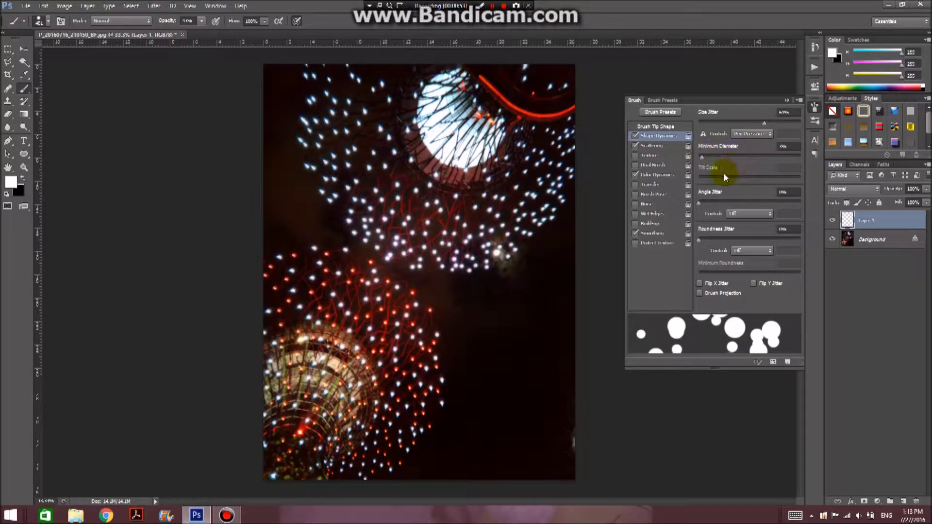
click(654, 147)
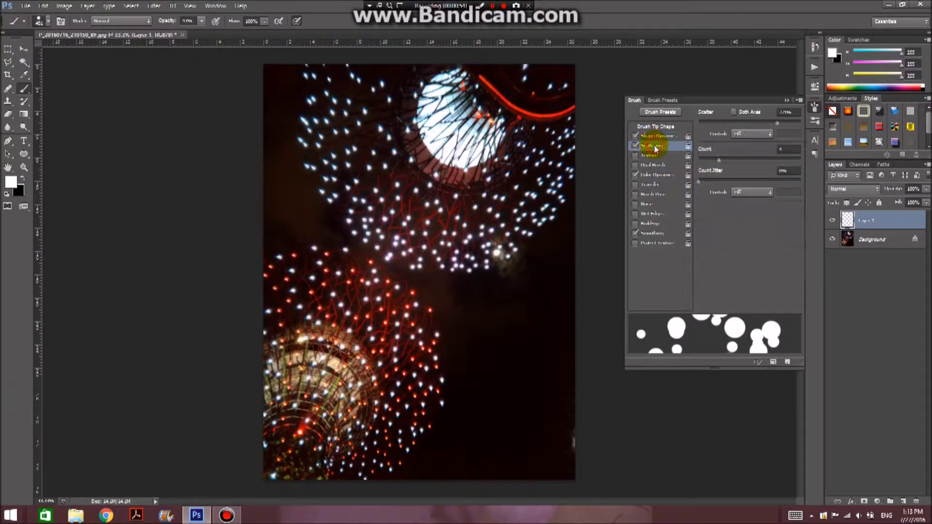
click(780, 125)
drag(783, 125, 803, 123)
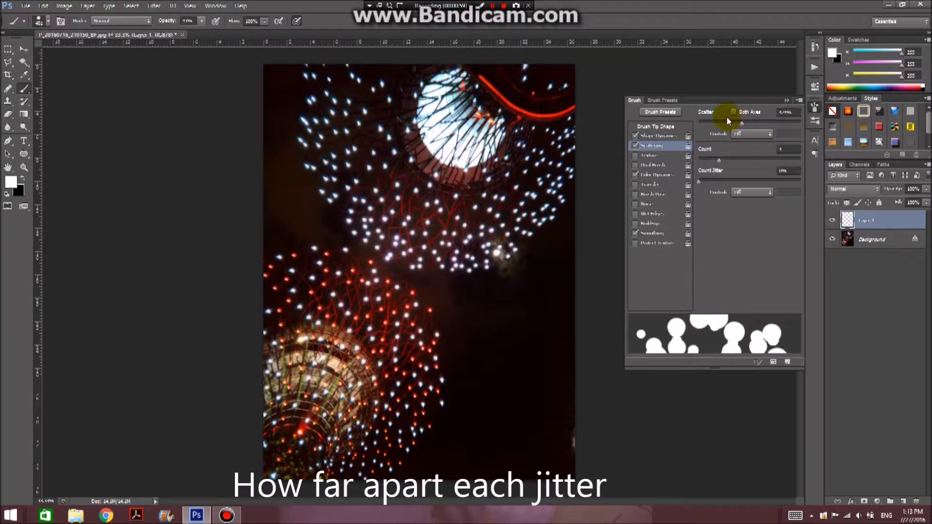
drag(791, 121, 789, 128)
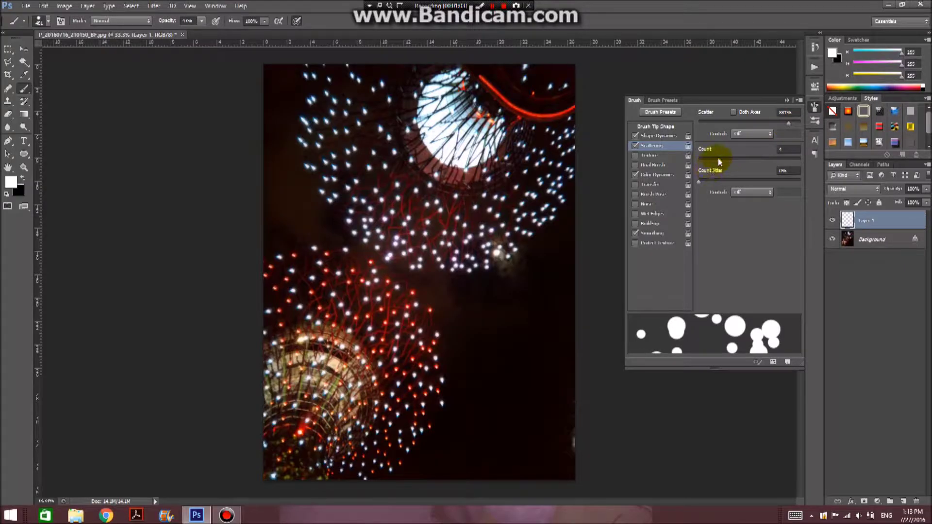
mouse_move(719, 160)
mouse_down()
mouse_move(701, 160)
mouse_move(721, 167)
mouse_up()
Enable Color Dynamics and paint scattered pale circles across the photo on Layer 1.
click(672, 176)
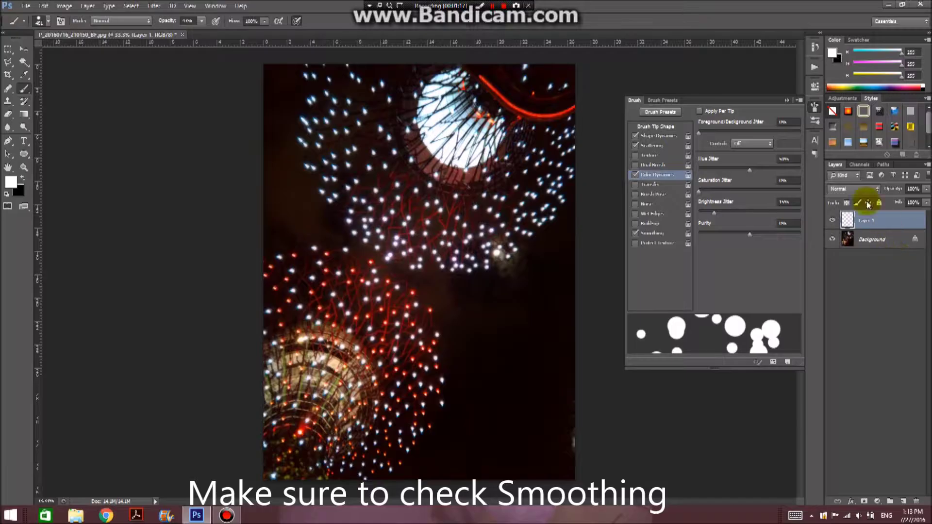
click(816, 123)
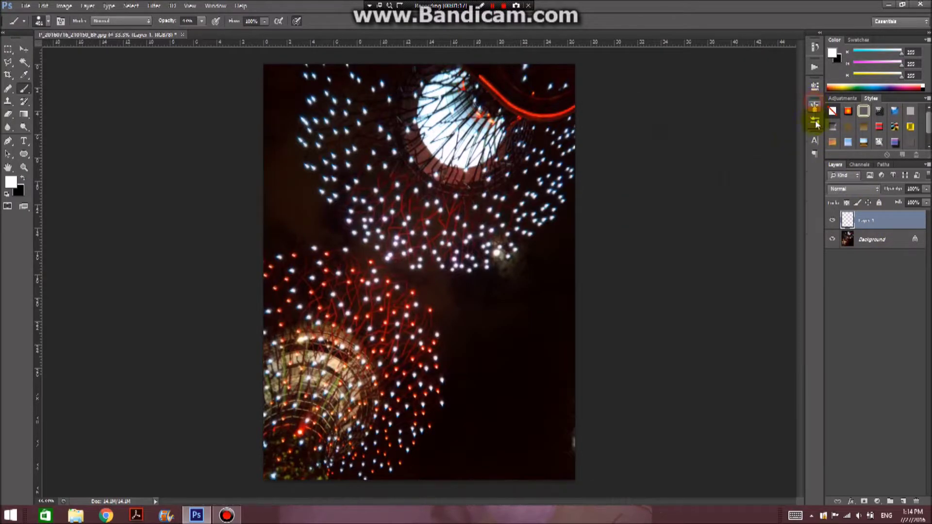
click(308, 87)
mouse_move(343, 142)
mouse_down()
mouse_move(472, 239)
mouse_move(496, 406)
mouse_move(254, 479)
mouse_up()
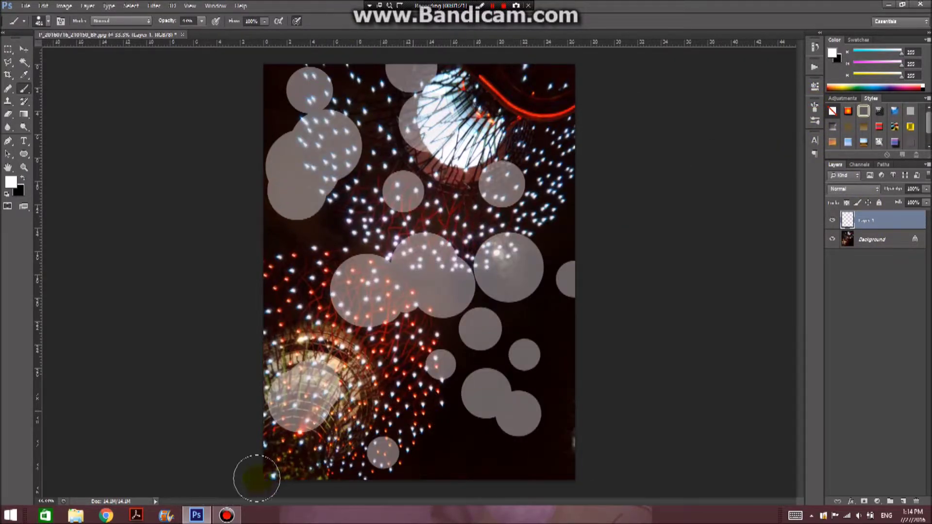
drag(277, 443, 291, 384)
click(464, 468)
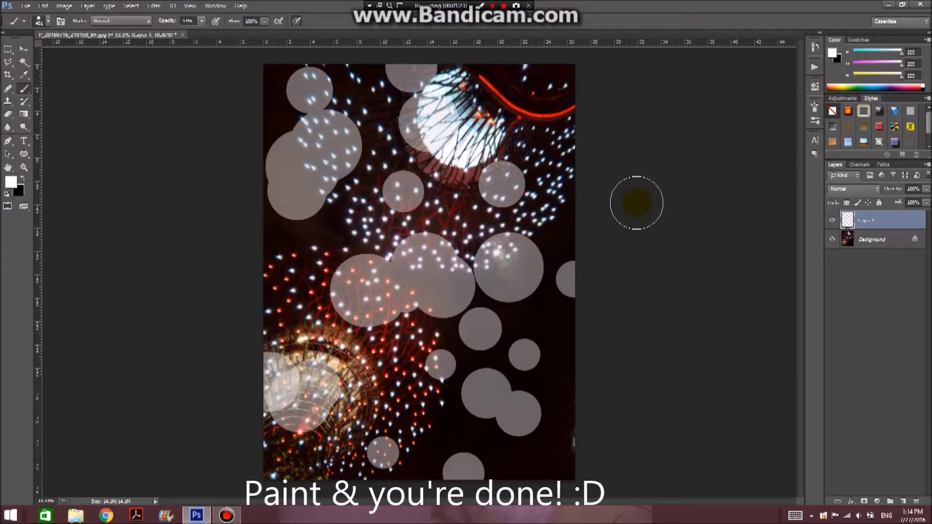
click(862, 190)
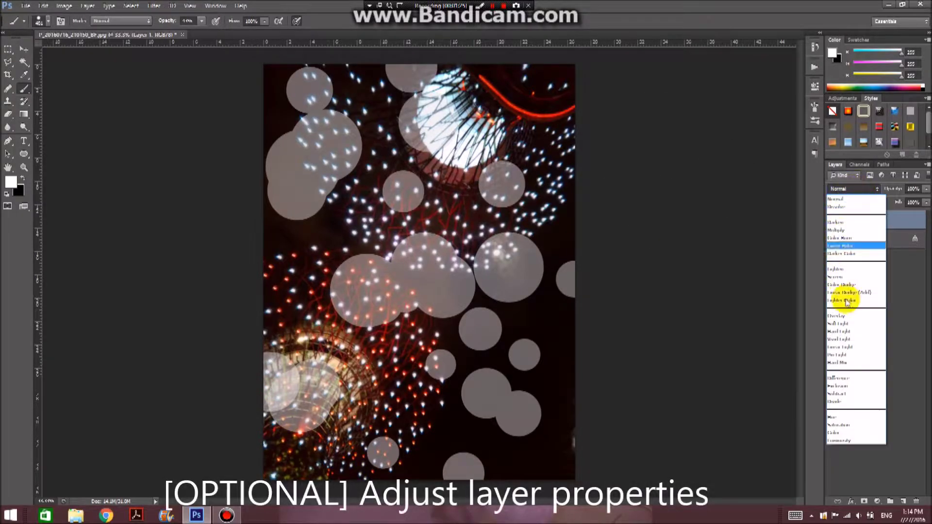
Set Layer 1 to Overlay blending and duplicate it as Layer 1 copy.
click(854, 316)
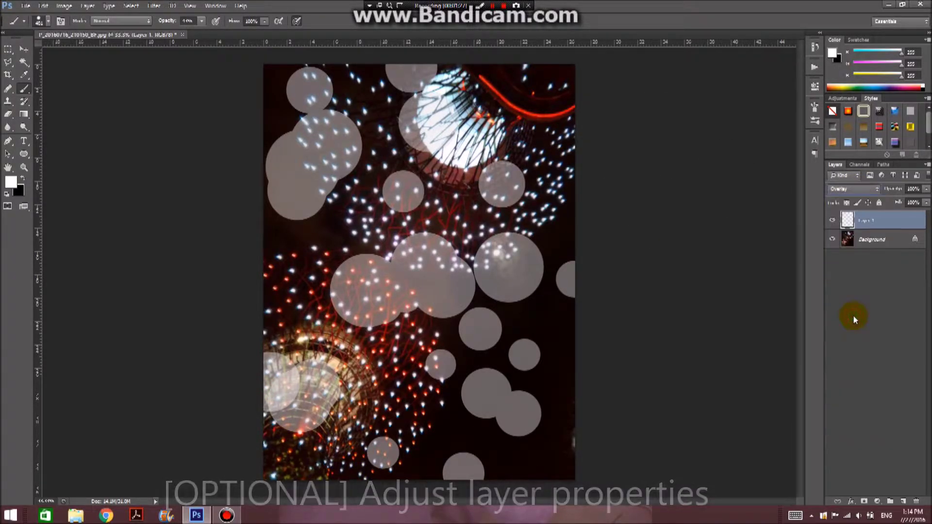
right_click(870, 221)
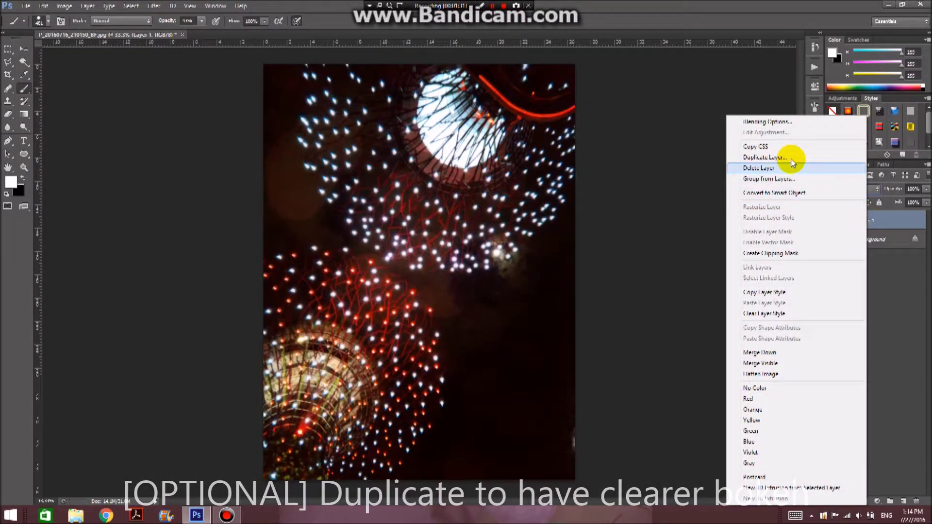
click(797, 157)
click(551, 159)
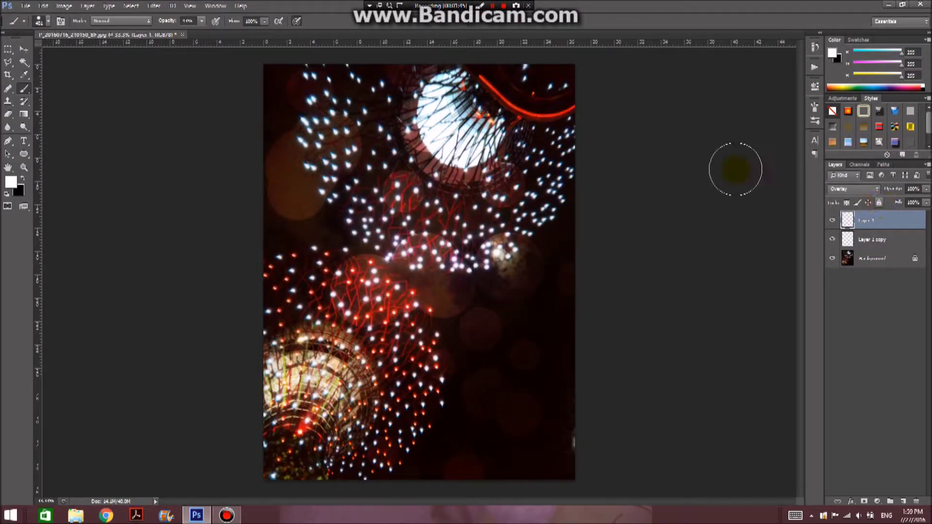
click(154, 6)
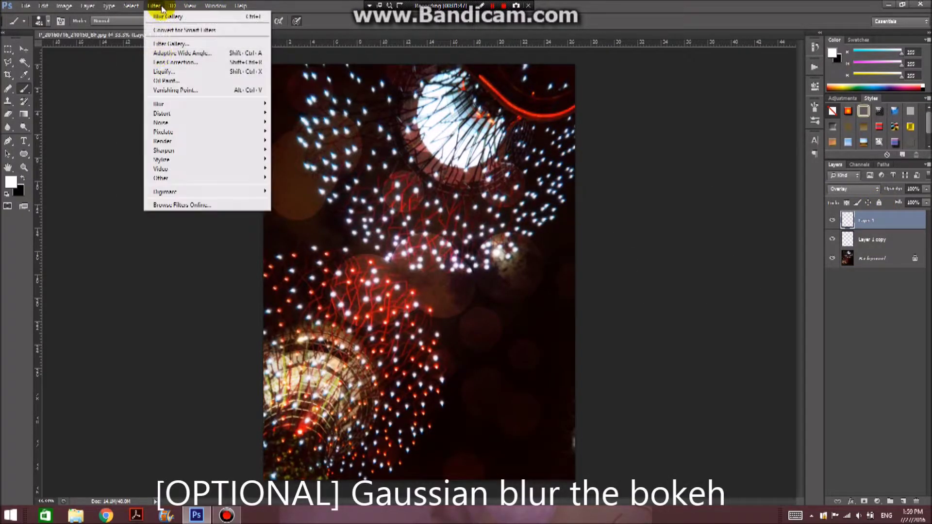
Apply a Gaussian Blur with an increased radius to Layer 1.
click(159, 104)
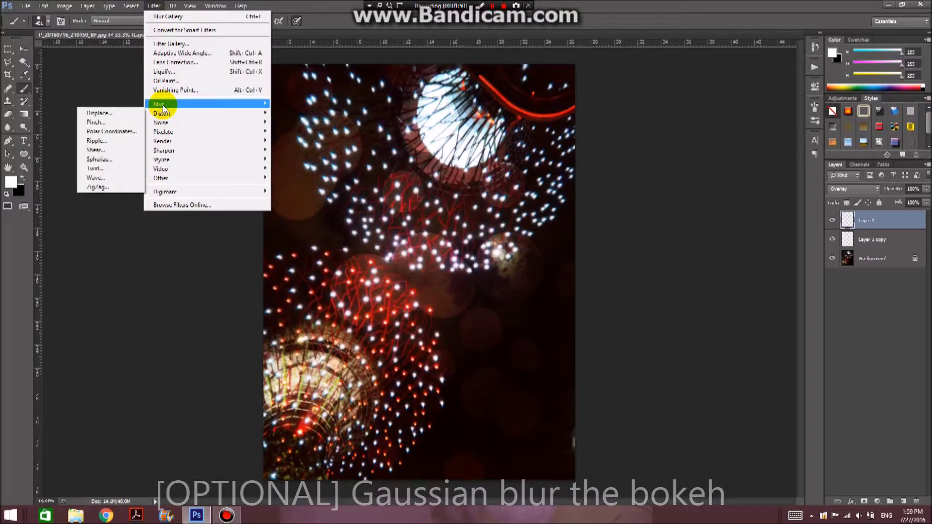
click(106, 172)
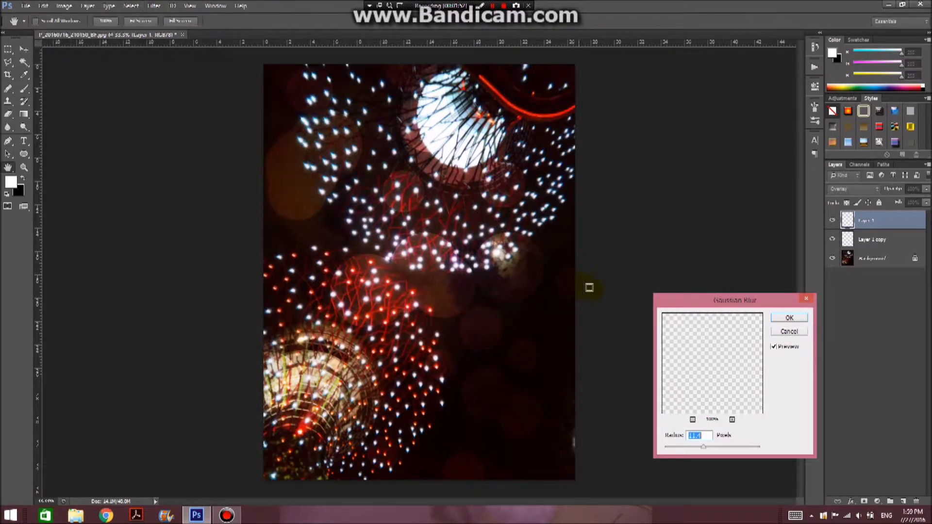
drag(691, 449, 708, 449)
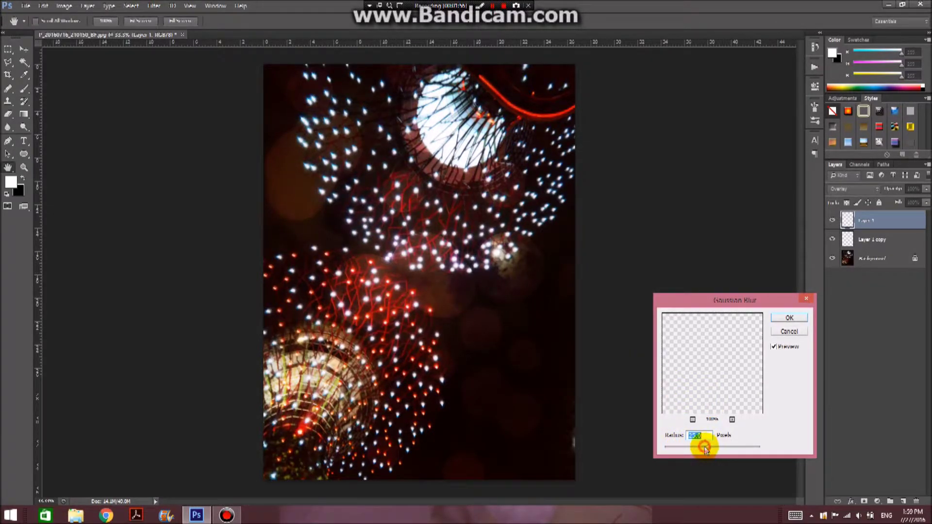
click(795, 318)
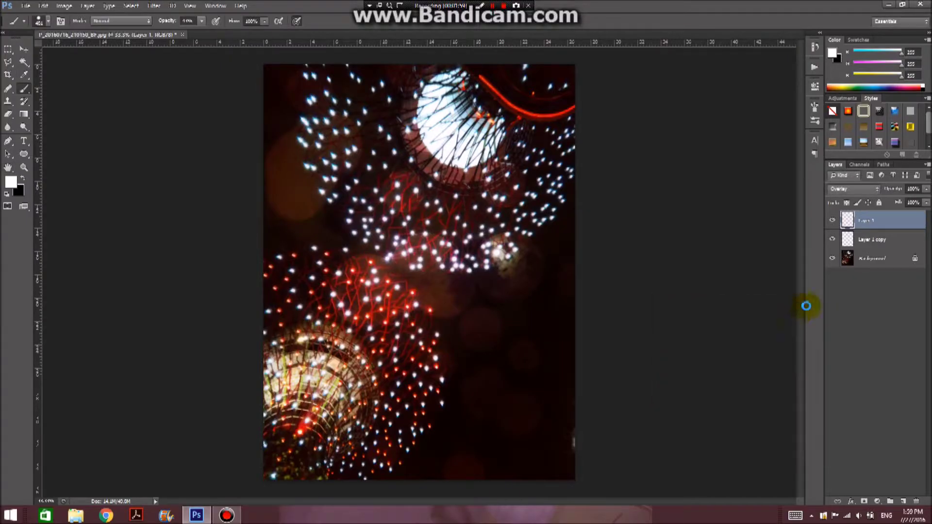
Group both glow layers into Group 1, compare its visibility, and expand it.
click(868, 245)
click(856, 226)
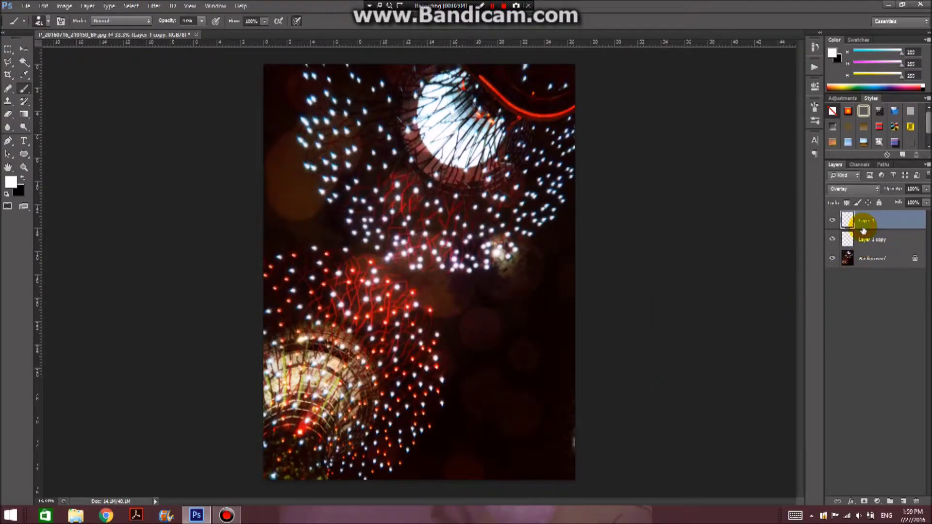
shift+click(861, 240)
click(883, 502)
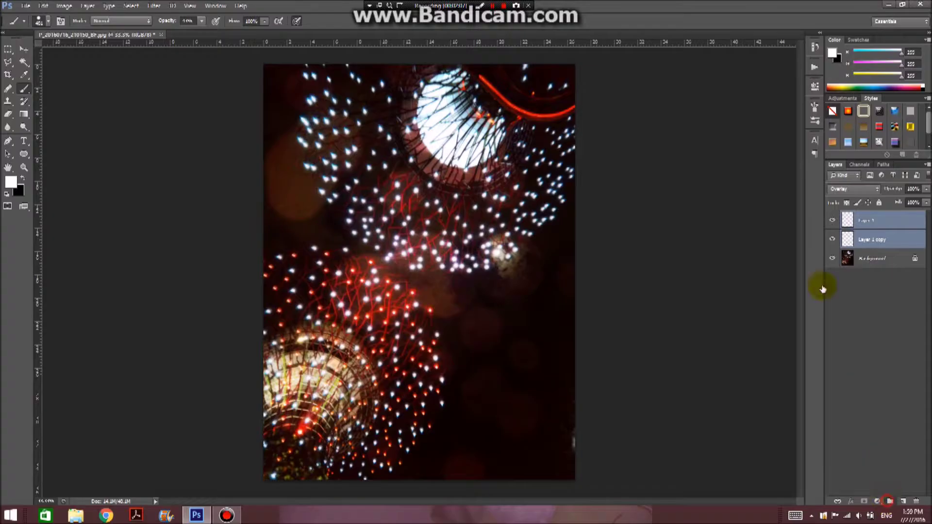
click(833, 218)
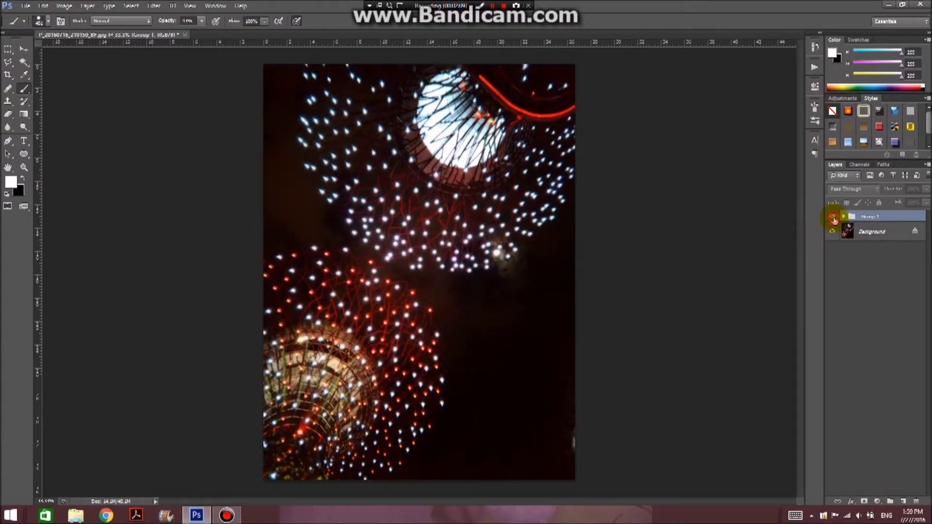
click(834, 219)
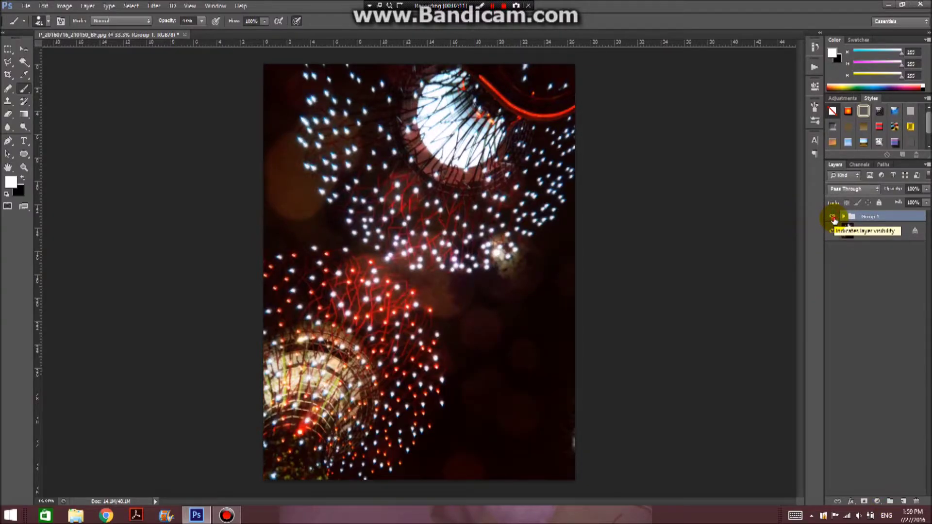
click(833, 218)
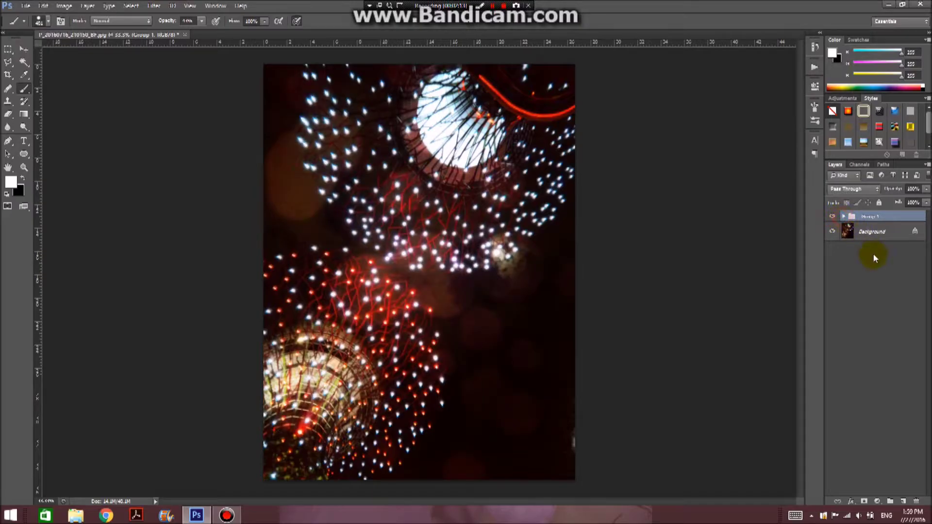
click(844, 217)
Lower Layer 1 copy's opacity to 7%.
click(874, 252)
click(845, 189)
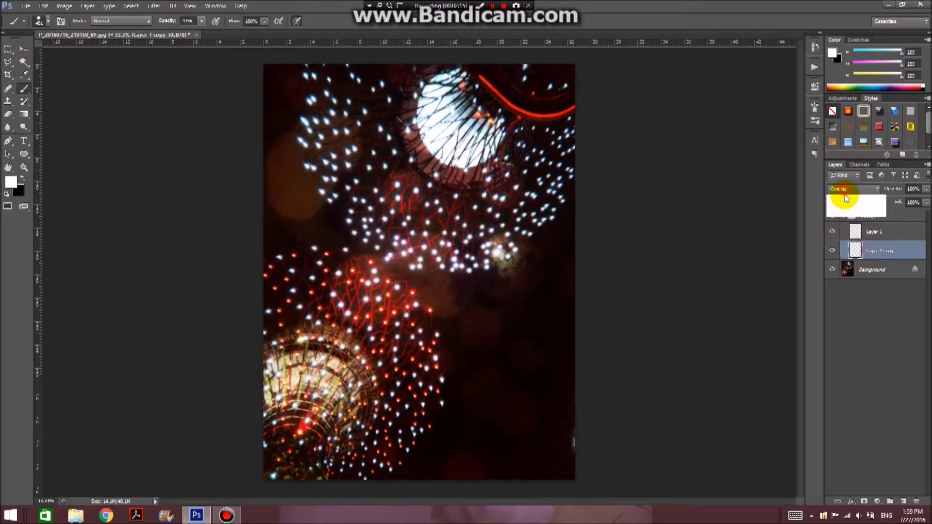
click(926, 191)
drag(895, 202, 872, 203)
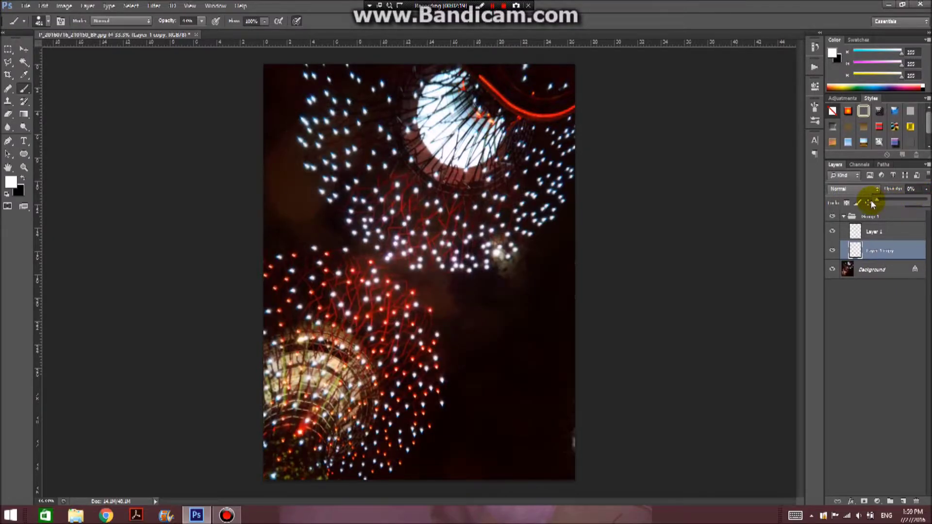
drag(880, 204, 882, 204)
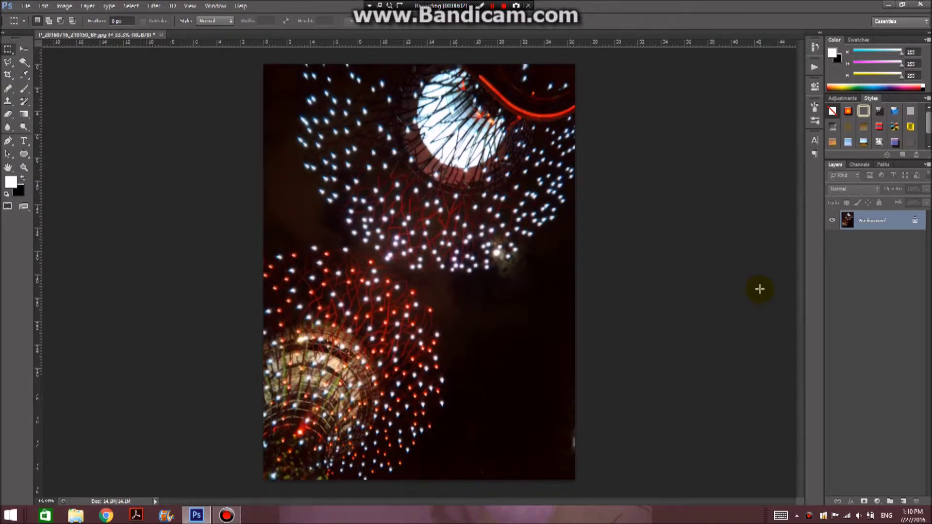
Convert the Background photo into smart object Layer 0.
right_click(868, 224)
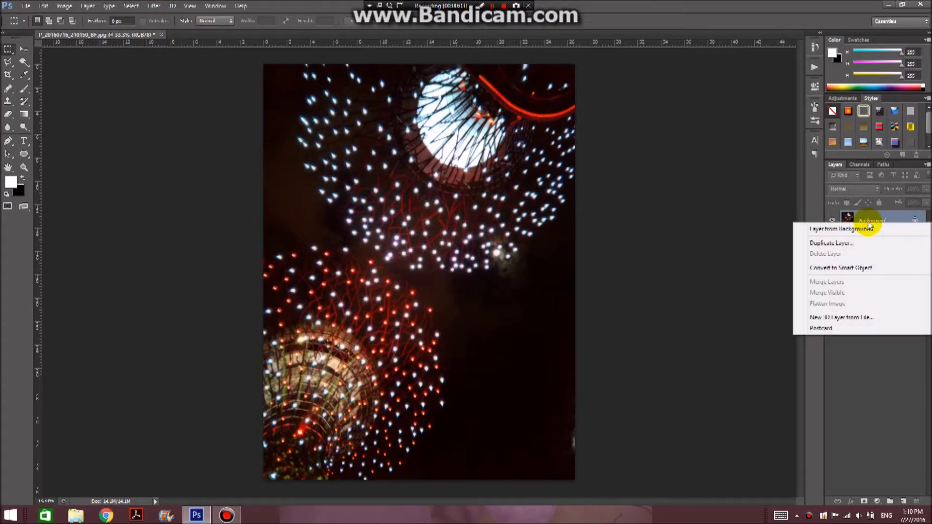
click(871, 268)
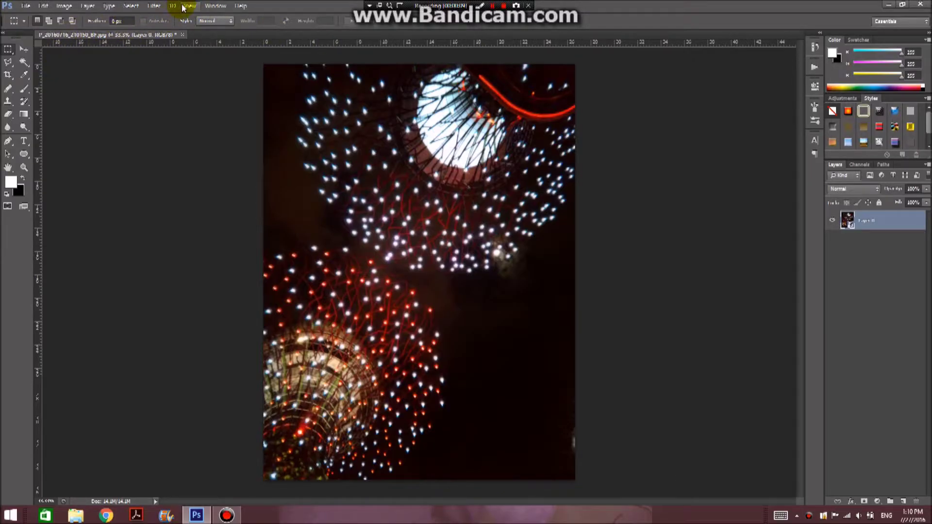
click(152, 6)
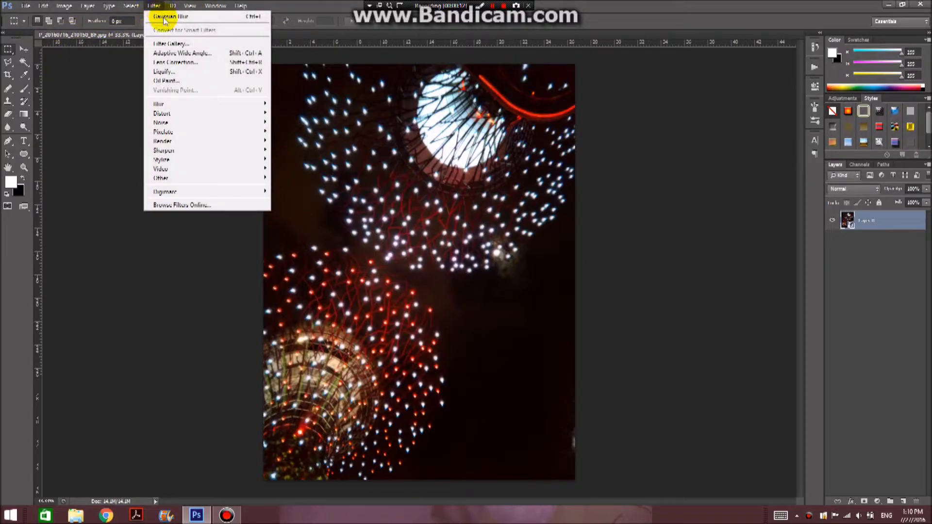
mouse_move(159, 104)
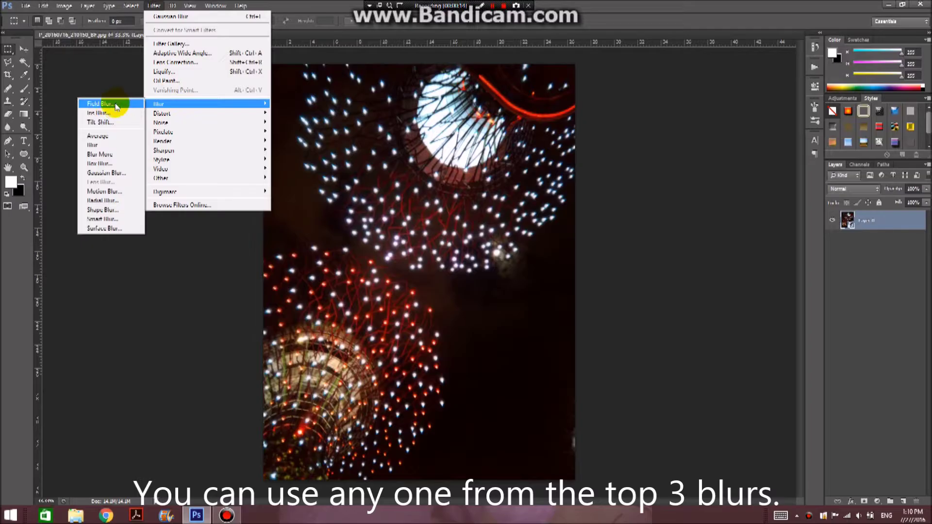
Apply a Field Blur to Layer 0 and drag Light Bokeh higher.
click(121, 104)
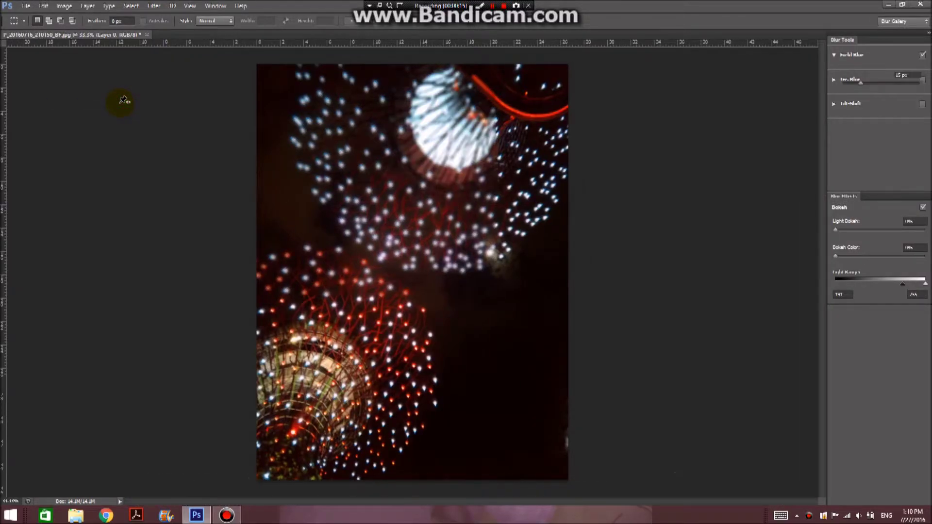
click(838, 230)
drag(837, 231, 885, 231)
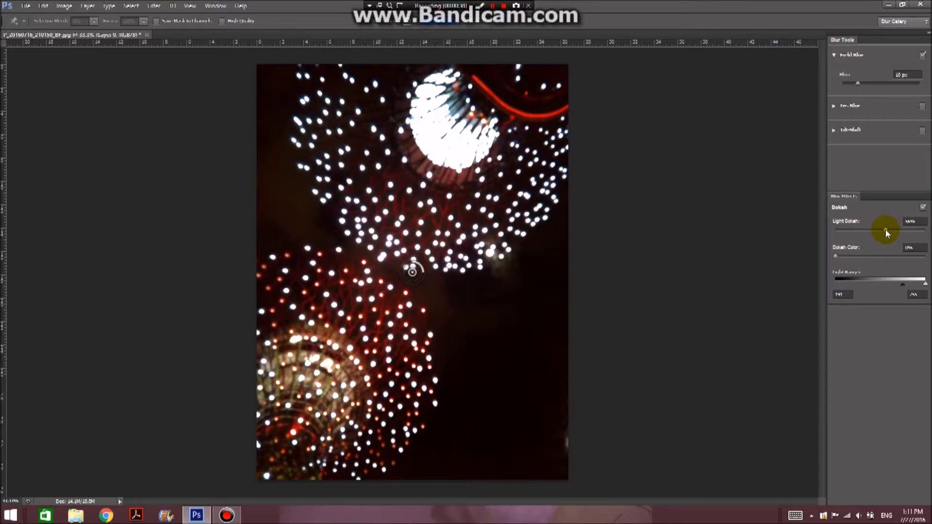
Set Light Bokeh to about 61%, Bokeh Color to about 14%, and Blur to 30 px.
drag(887, 231, 890, 230)
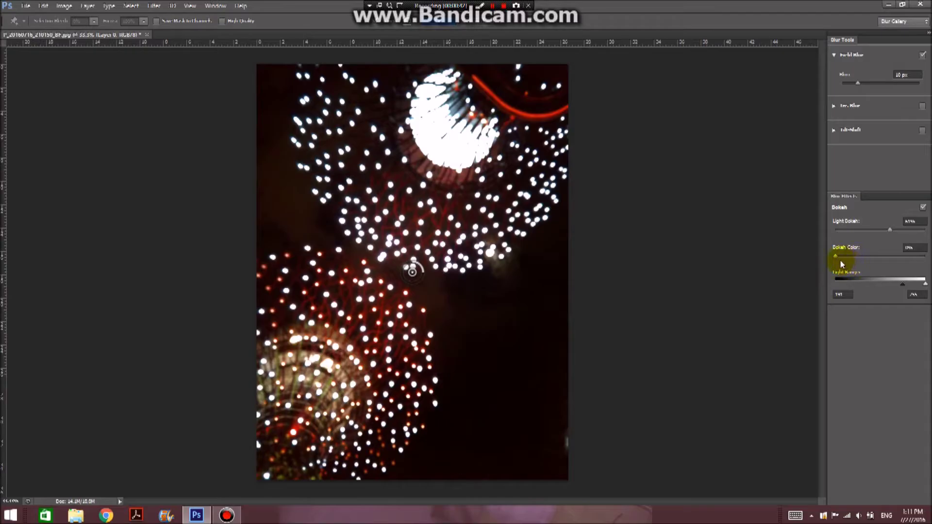
drag(835, 256, 844, 255)
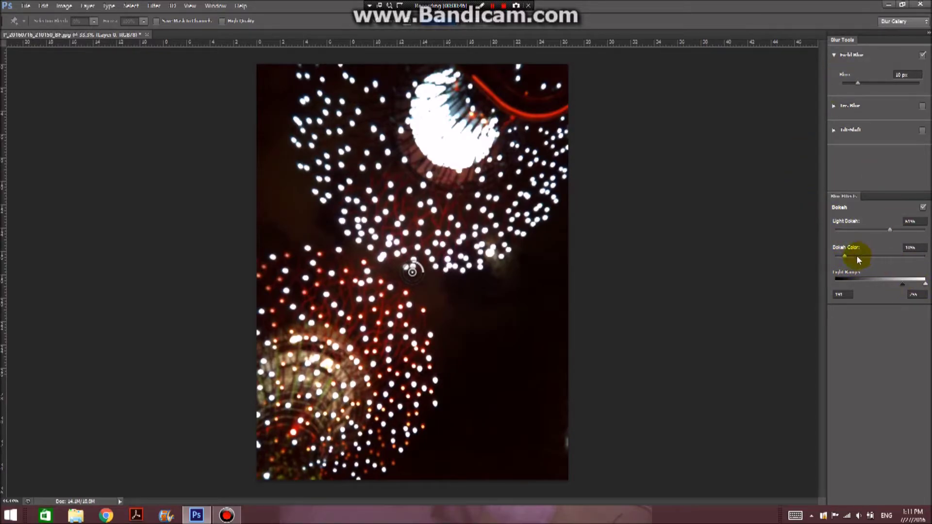
click(844, 256)
key(Up)
key(Up)
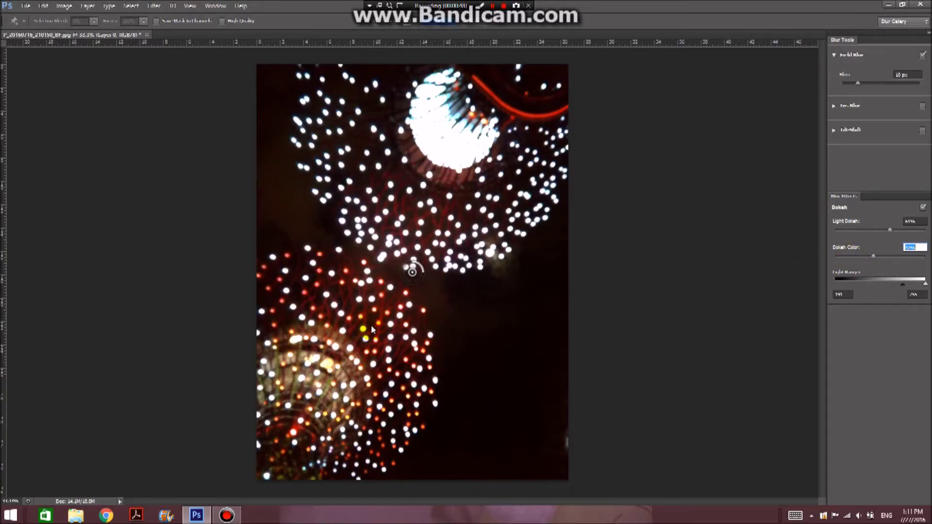
click(391, 283)
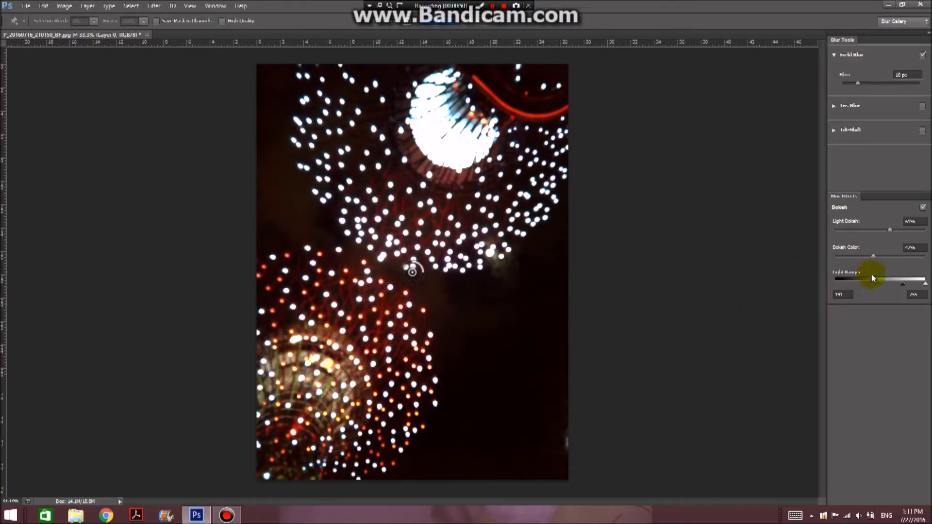
click(849, 256)
click(873, 83)
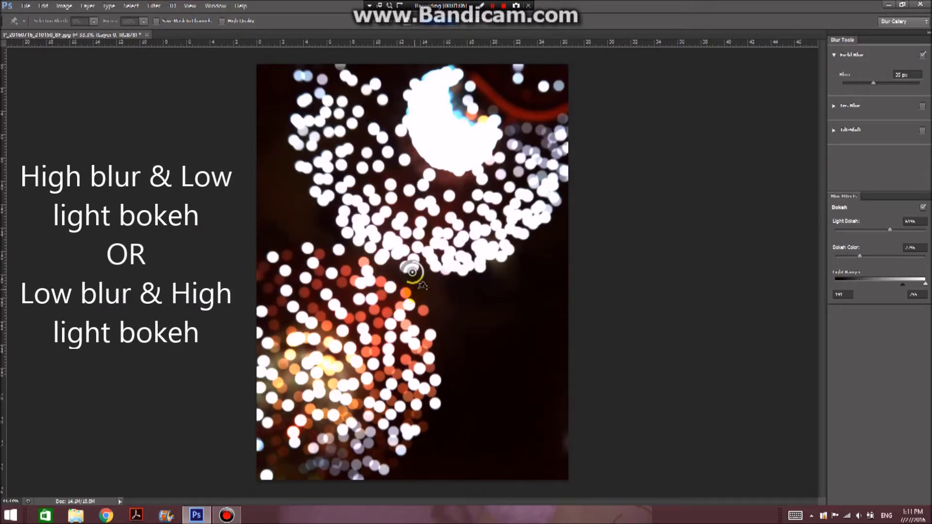
Try a 200 px Field Blur, raise Light Bokeh to about 66%, then settle Blur at 20 px.
click(897, 83)
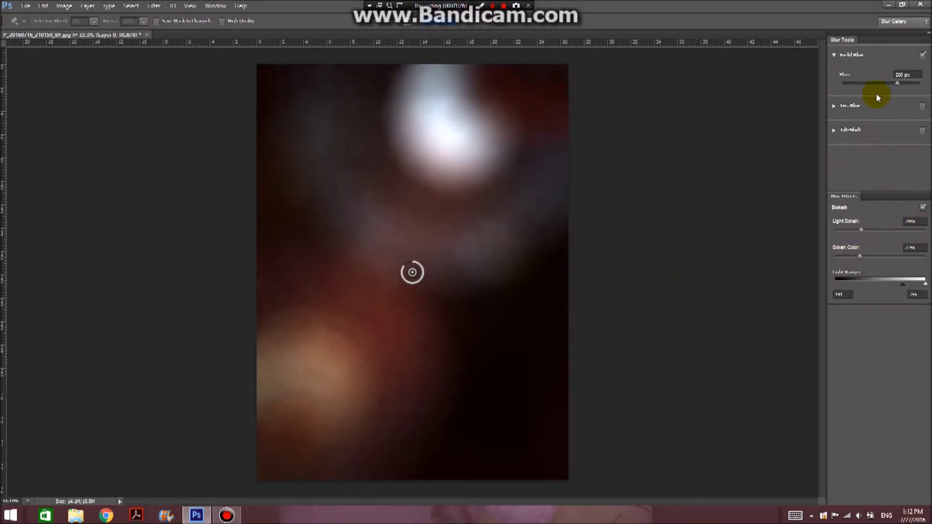
click(894, 230)
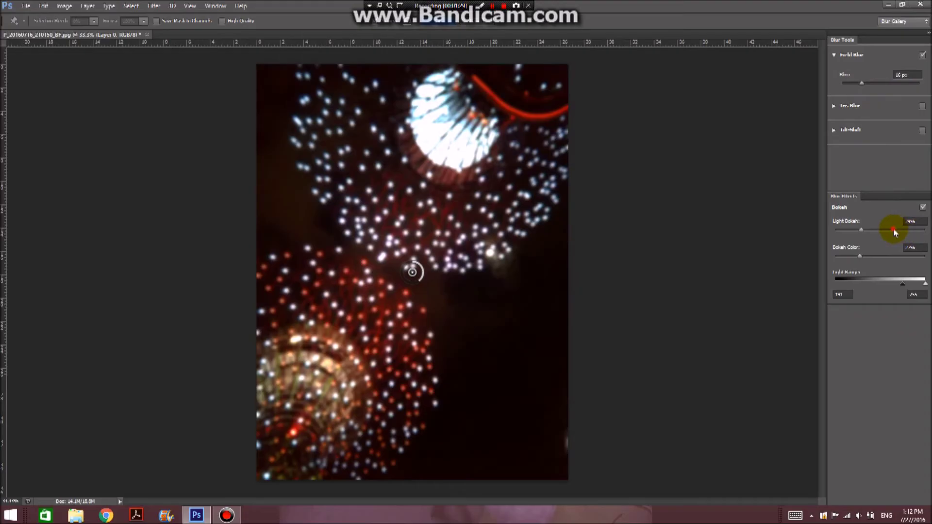
click(869, 84)
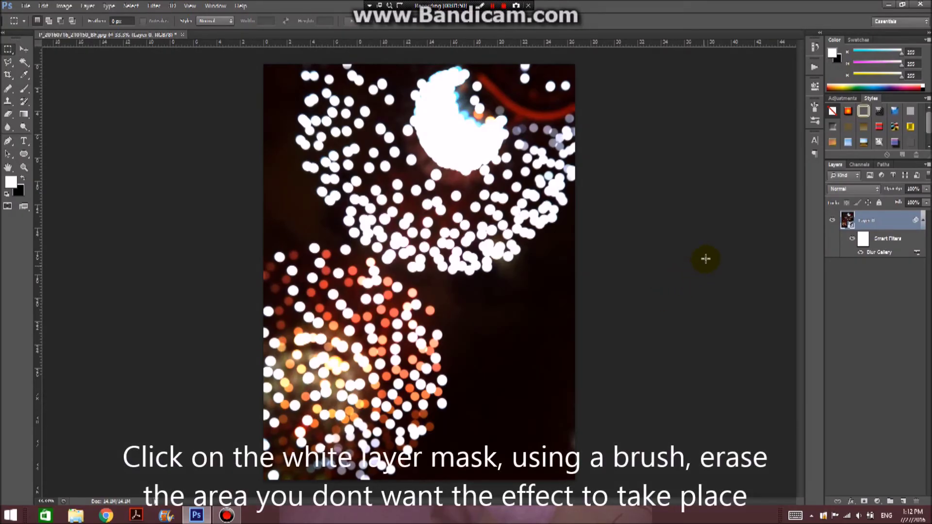
Paint black on the Smart Filters mask to keep part of the lights sharp.
click(864, 238)
key(x)
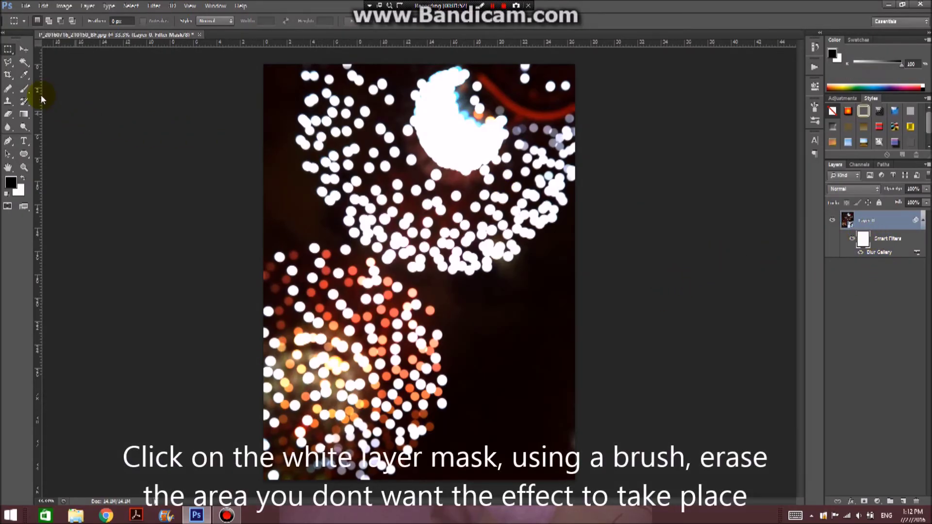
click(23, 89)
drag(375, 152, 506, 238)
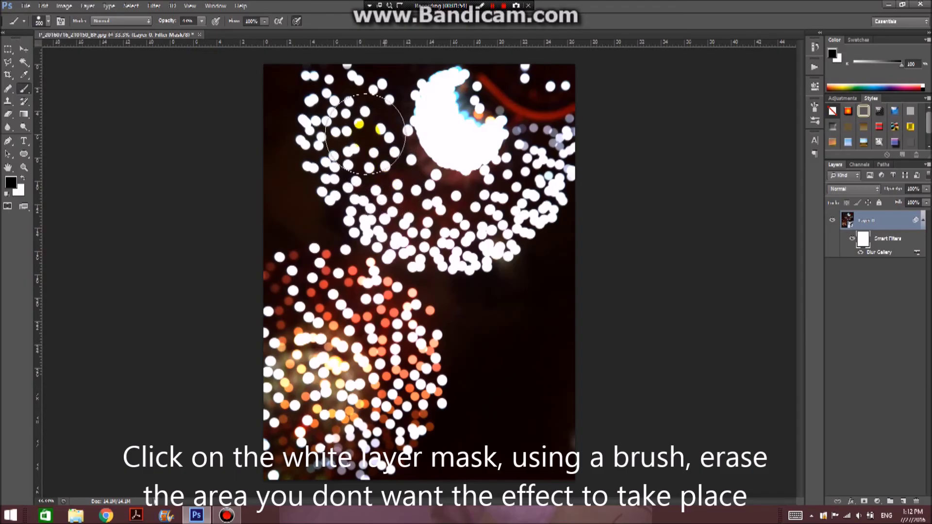